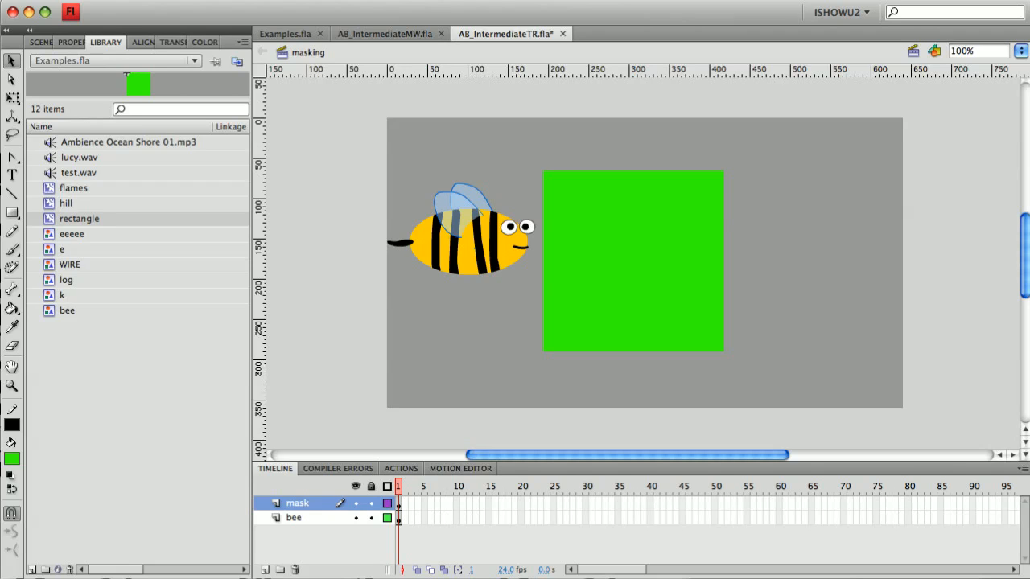
# Create a motion tween on the bee and move it to the stage's right edge at frame 24
pyautogui.click(298, 504)
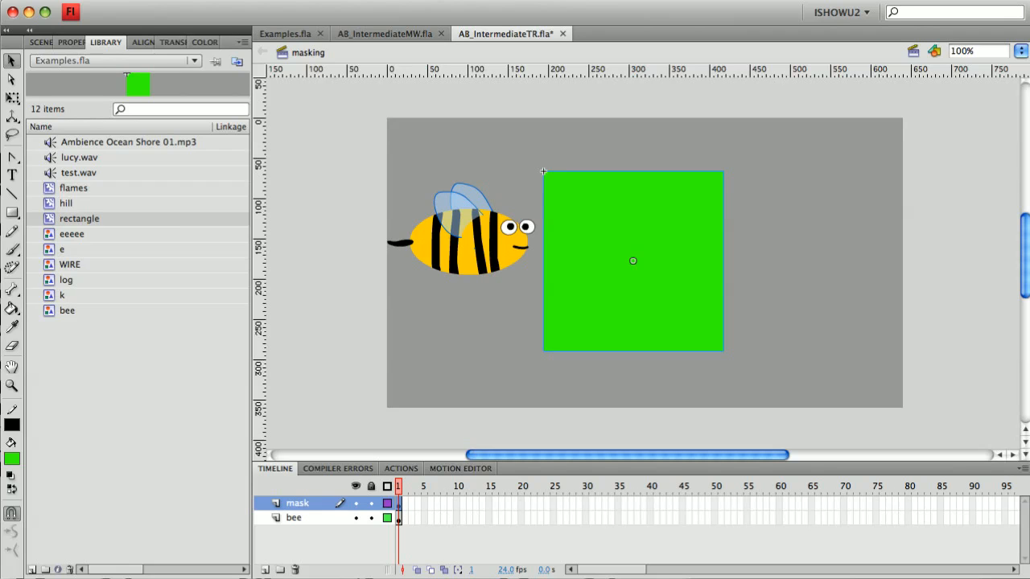
pyautogui.click(496, 252)
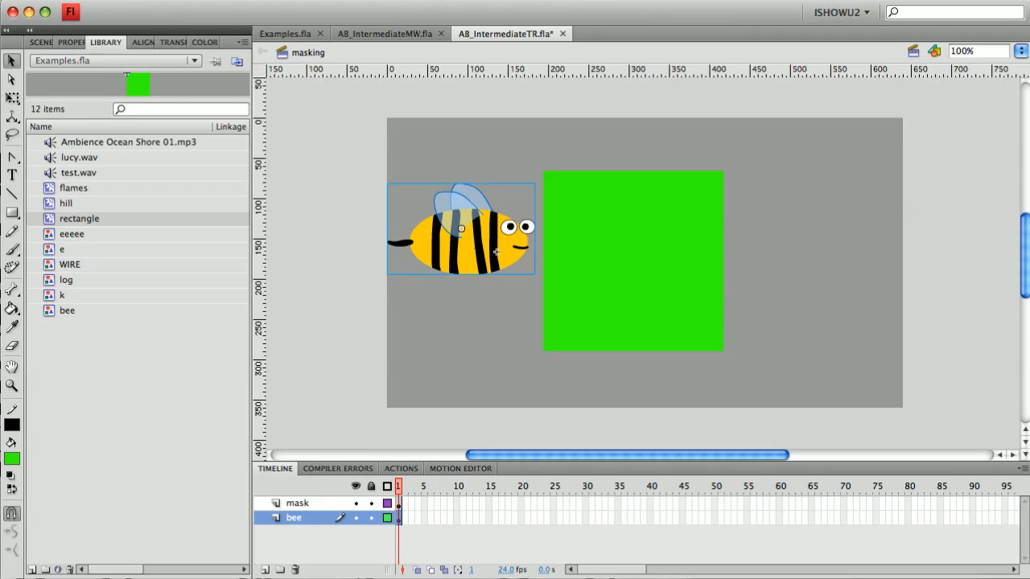
pyautogui.rightClick(496, 252)
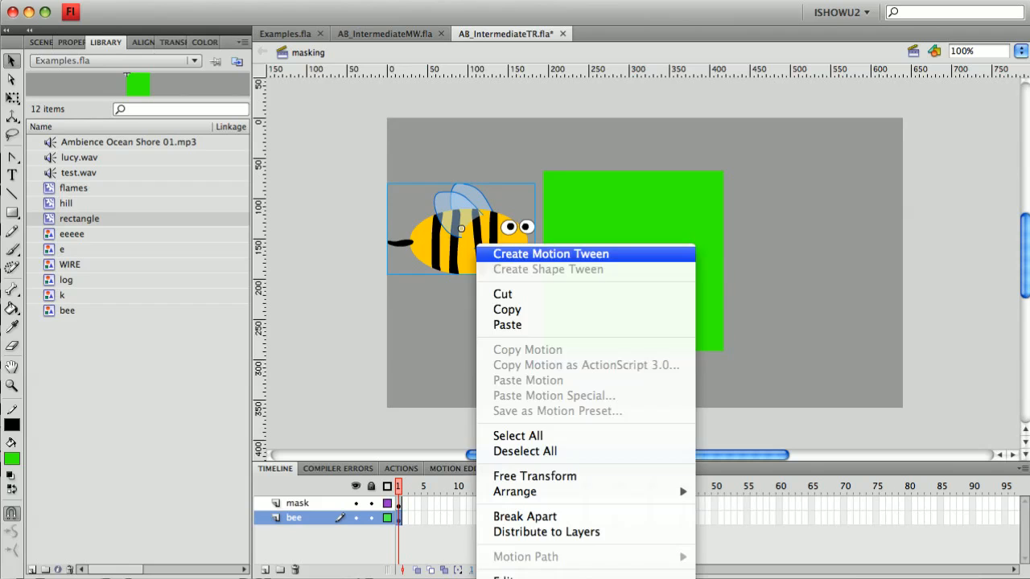
pyautogui.click(496, 252)
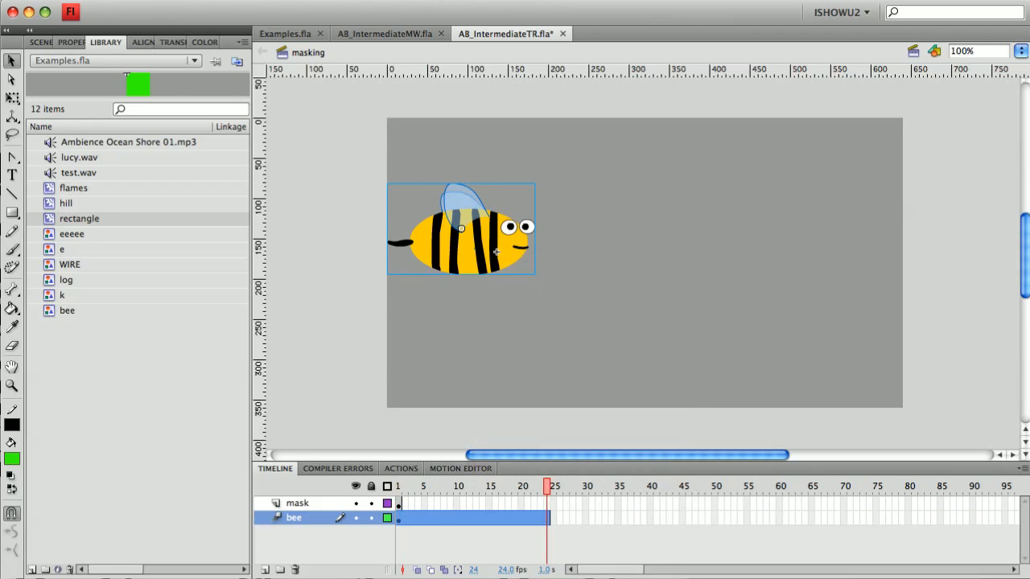
pyautogui.moveTo(497, 252); pyautogui.dragTo(864, 252)
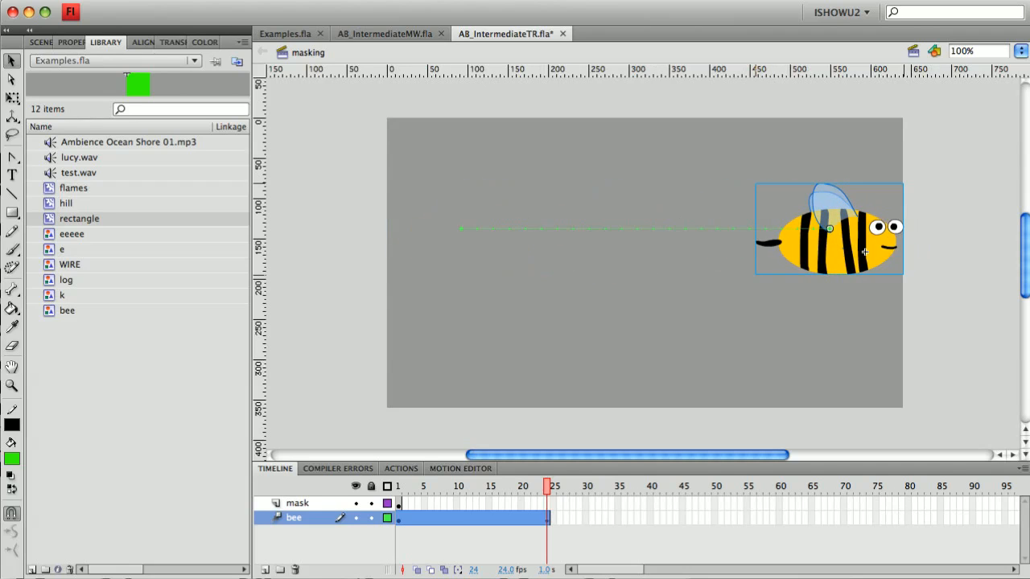
# Place the rectangle symbol from the library on the mask layer at frame 24, over the square's original position
pyautogui.press('Return')
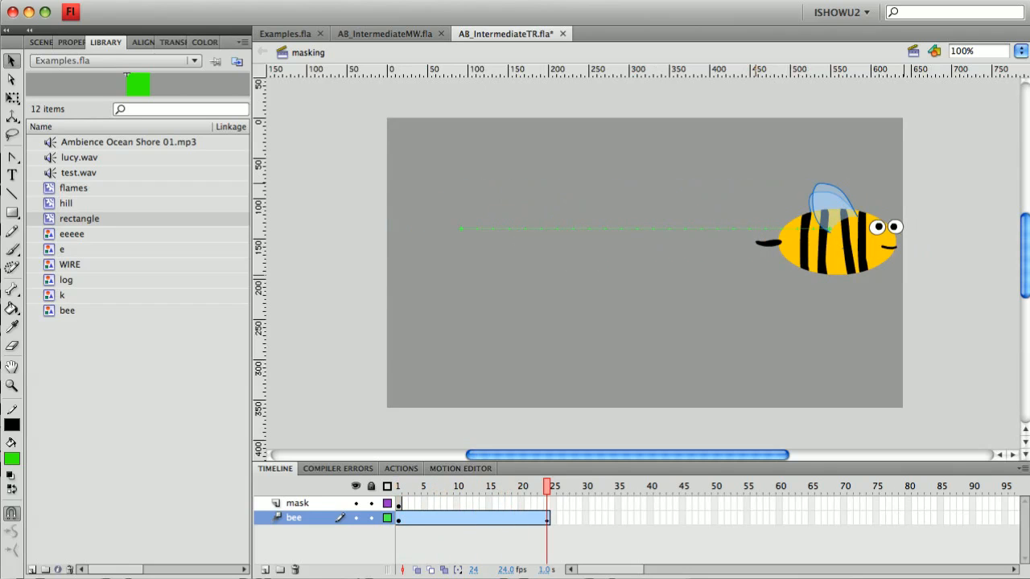
pyautogui.click(398, 505)
pyautogui.click(547, 505)
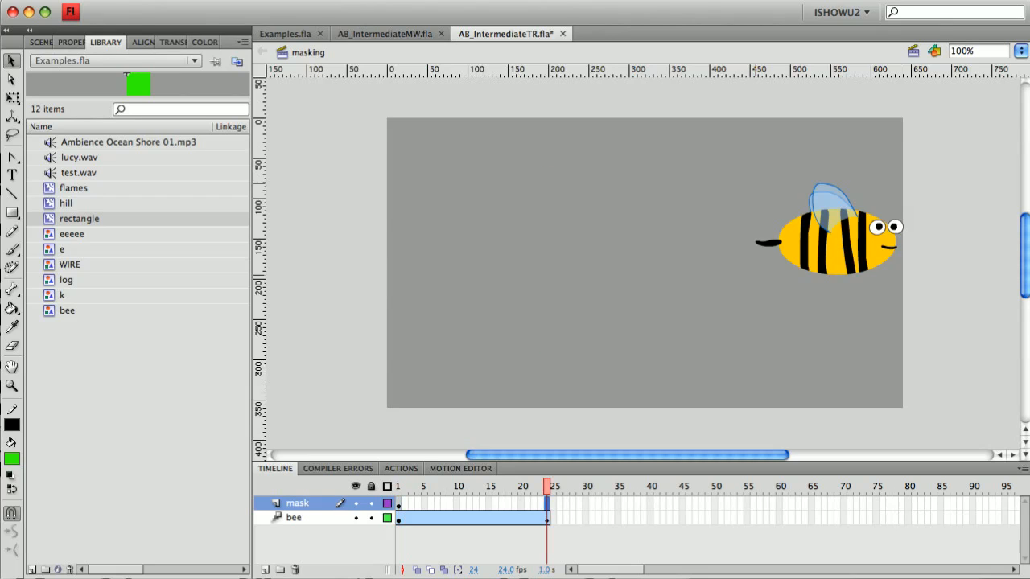
pyautogui.moveTo(126, 74); pyautogui.dragTo(543, 172)
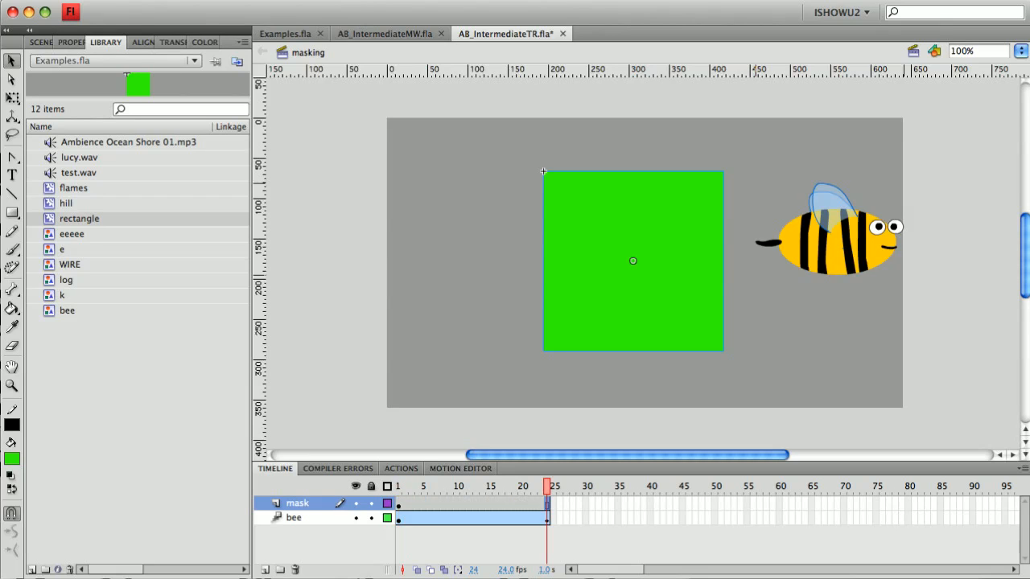
pyautogui.press('Return')
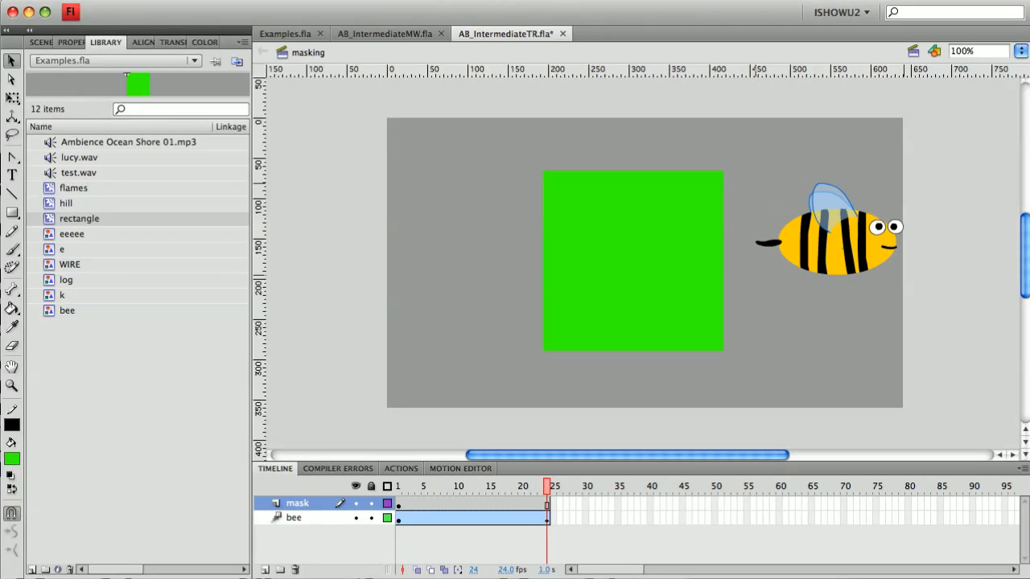
# Set the mask layer's type to Mask in its Layer Properties
pyautogui.rightClick(288, 503)
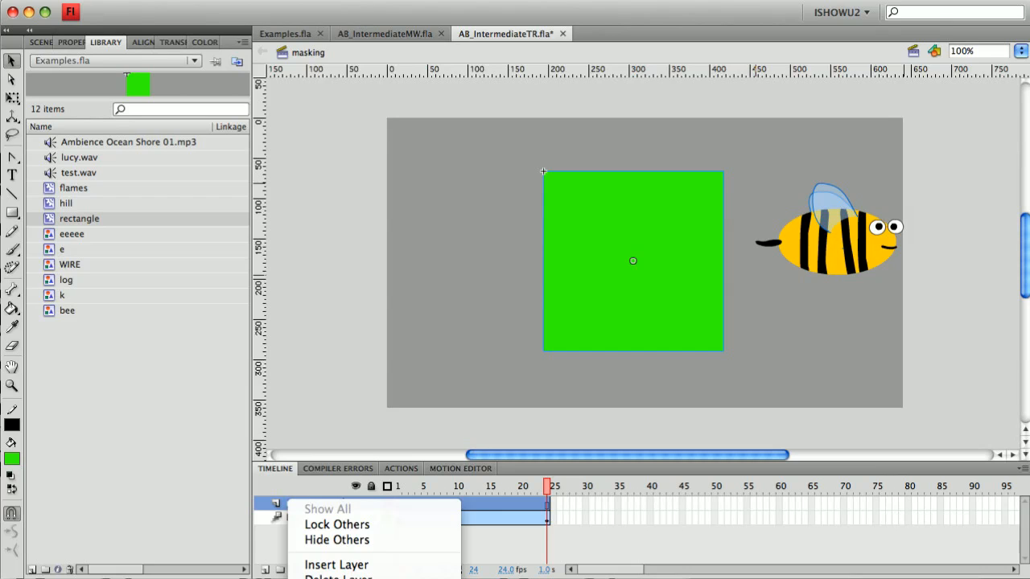
pyautogui.press('Escape')
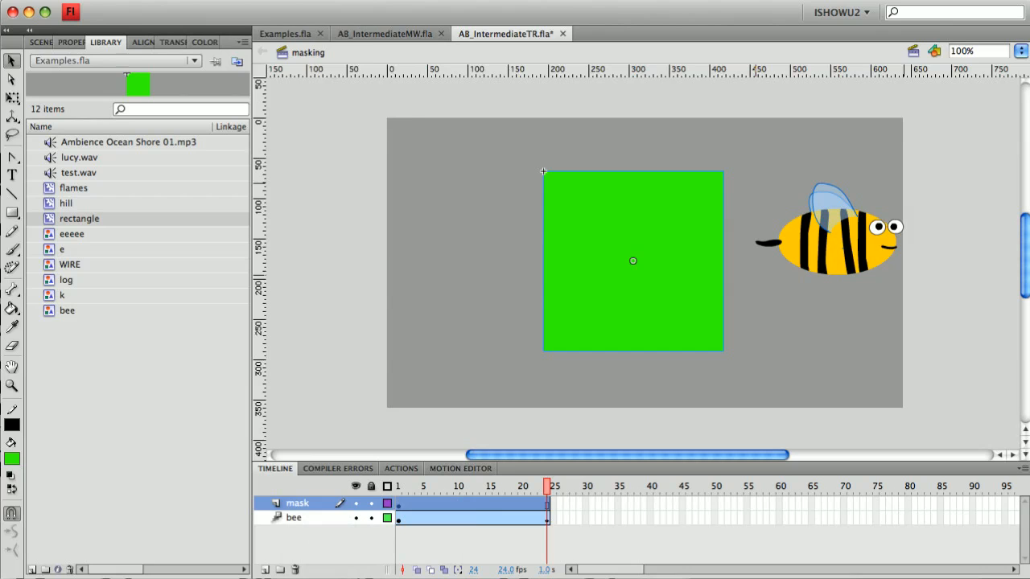
pyautogui.click(257, 0)
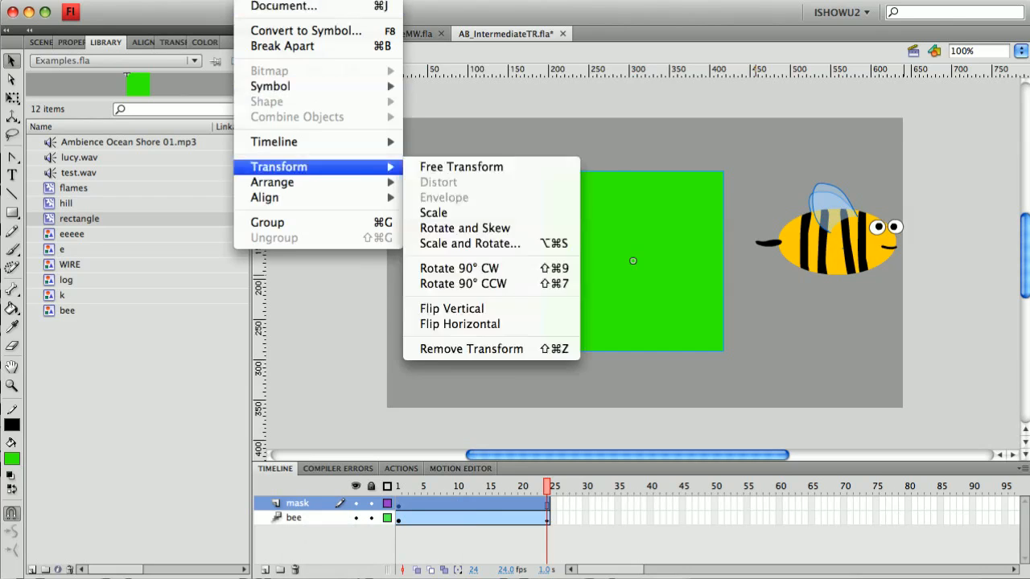
pyautogui.moveTo(273, 141)
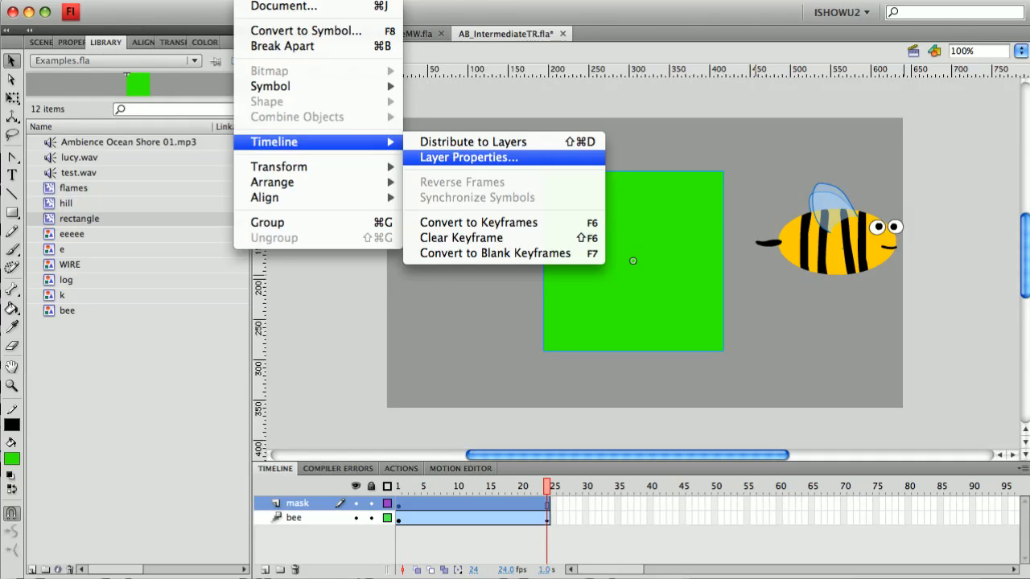
pyautogui.click(469, 158)
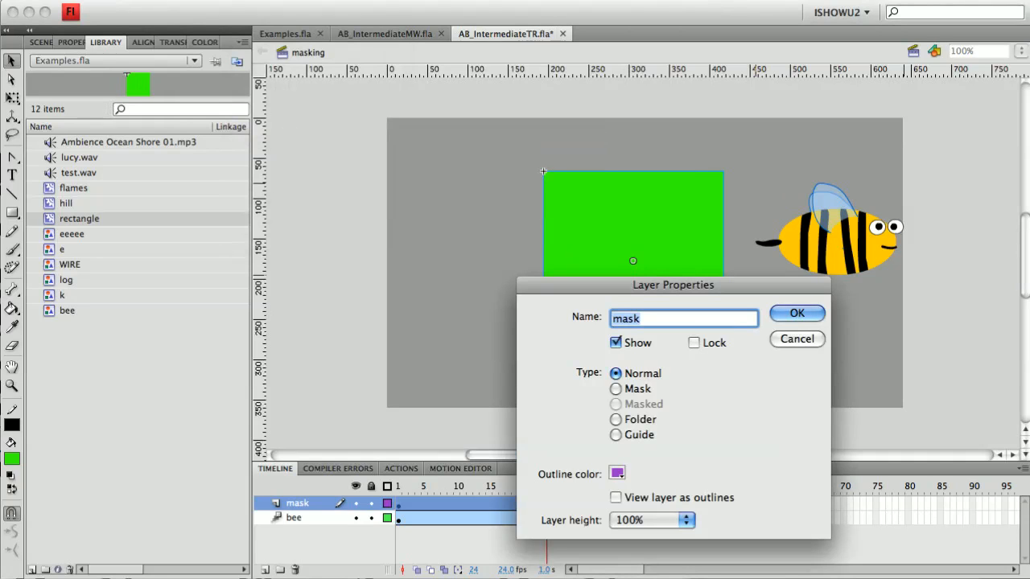
pyautogui.click(617, 389)
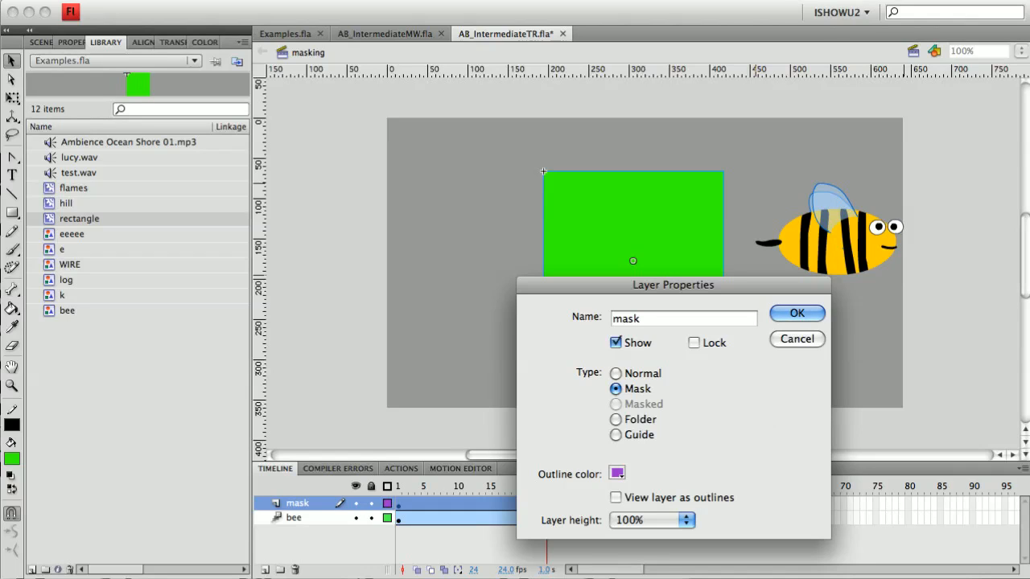
pyautogui.press('Return')
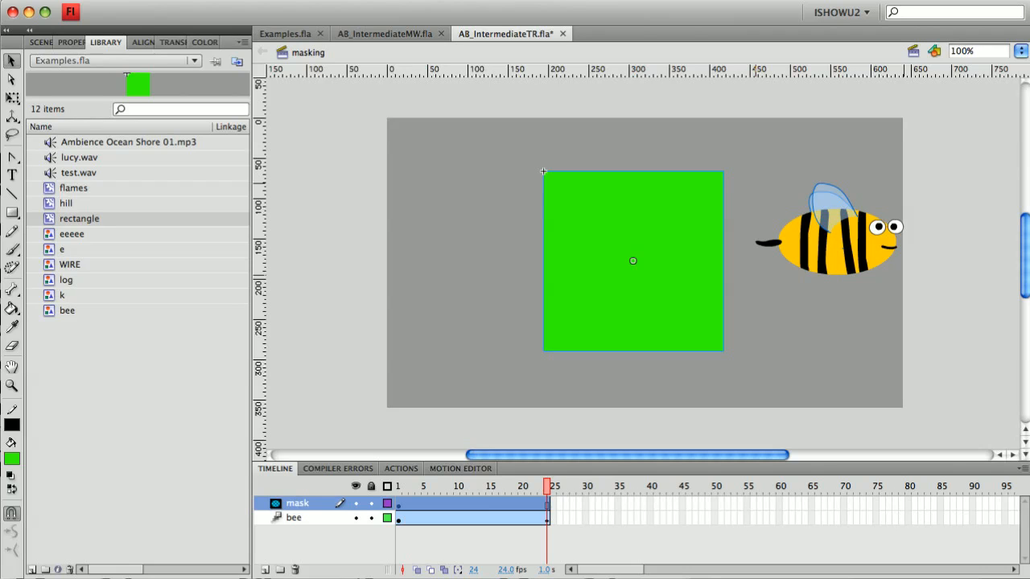
# Nest the bee layer under the mask layer so it becomes masked
pyautogui.click(865, 252)
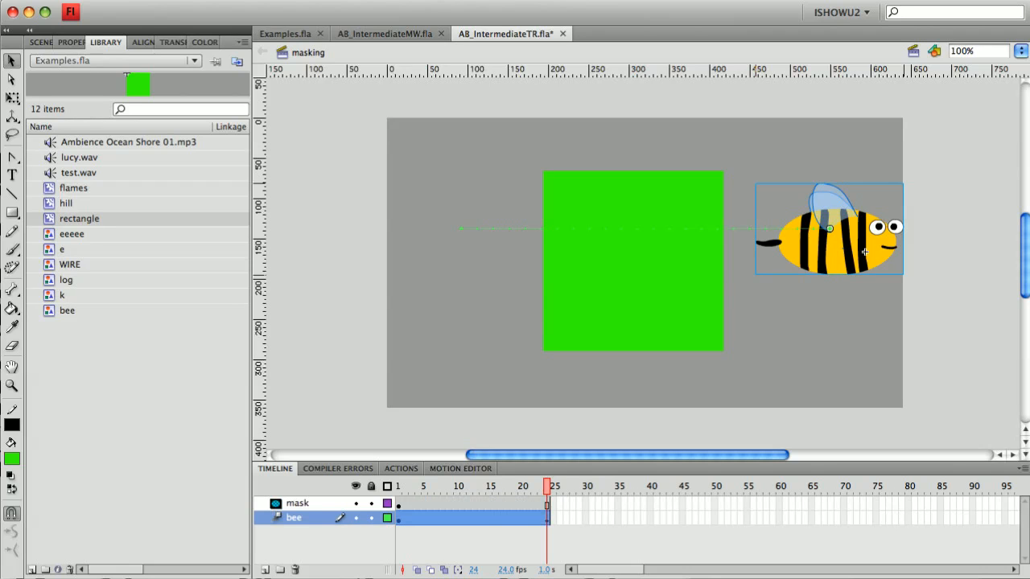
pyautogui.moveTo(294, 518); pyautogui.dragTo(295, 514)
pyautogui.press('Escape')
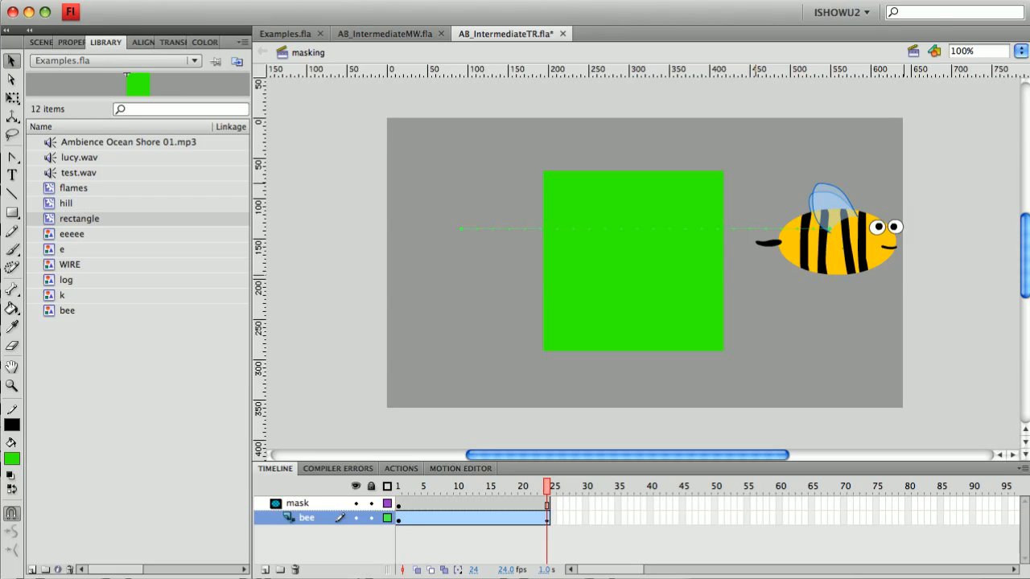
# Play the animation from frame 1 with the layers unlocked
pyautogui.click(545, 173)
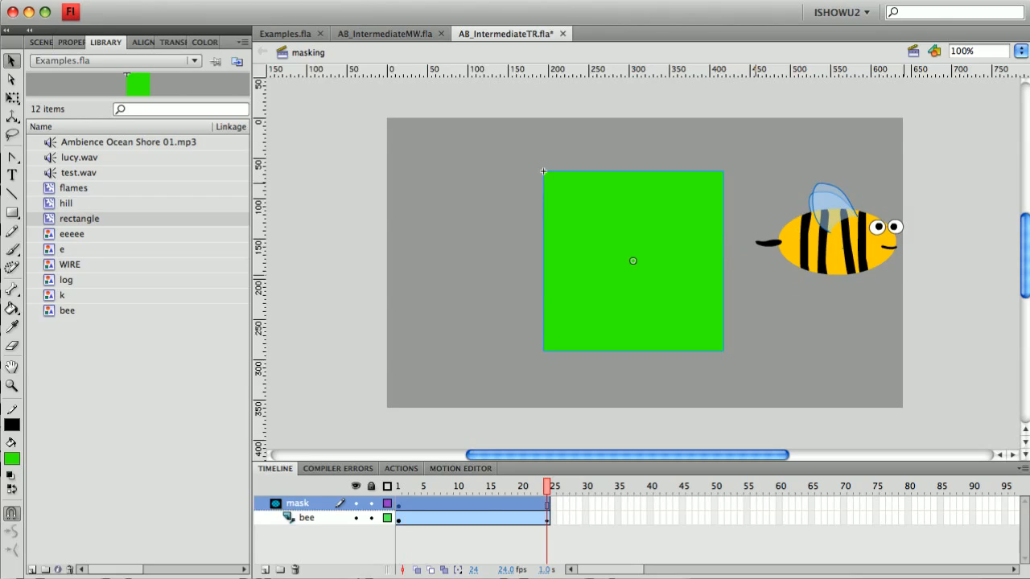
pyautogui.click(398, 486)
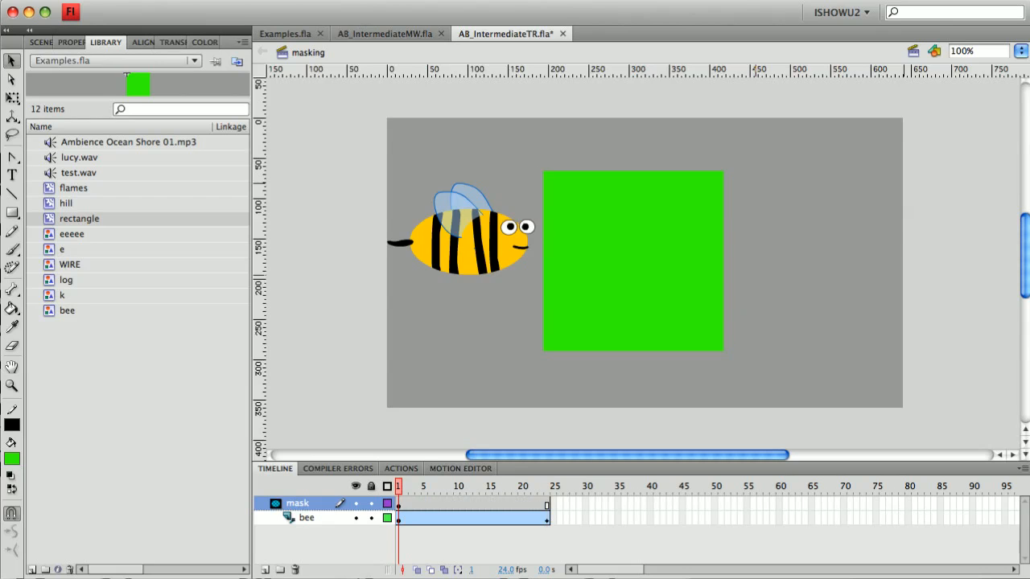
pyautogui.press('Return')
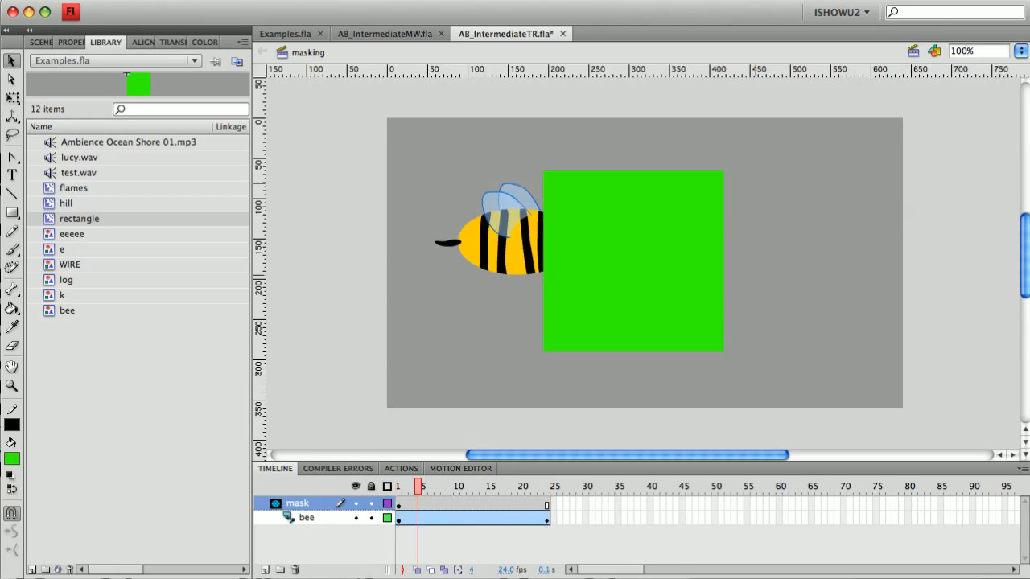
pyautogui.moveTo(469, 486); pyautogui.dragTo(399, 486)
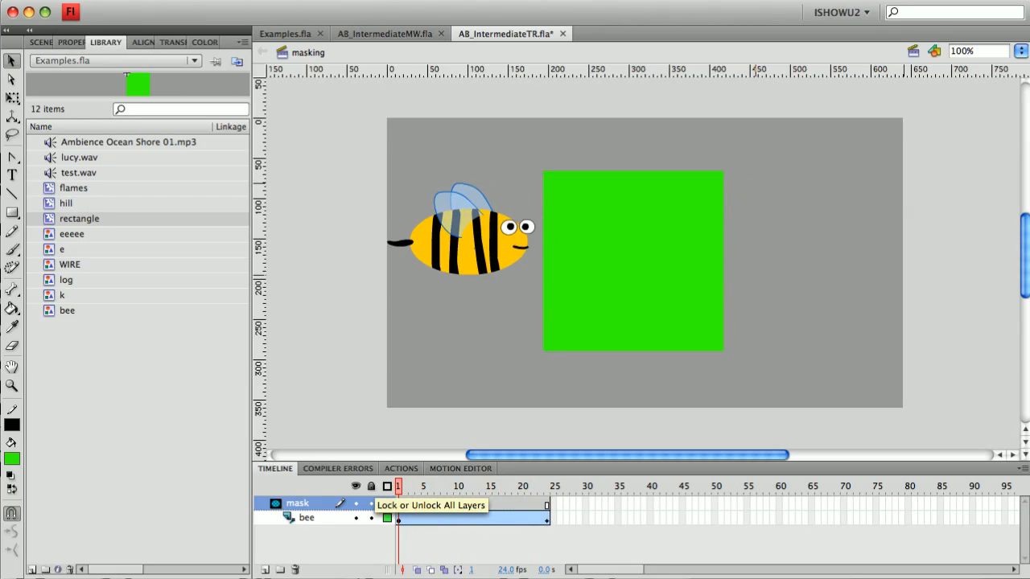
# Lock all layers to preview the masked bee animation through frame 24, then unlock them
pyautogui.click(371, 486)
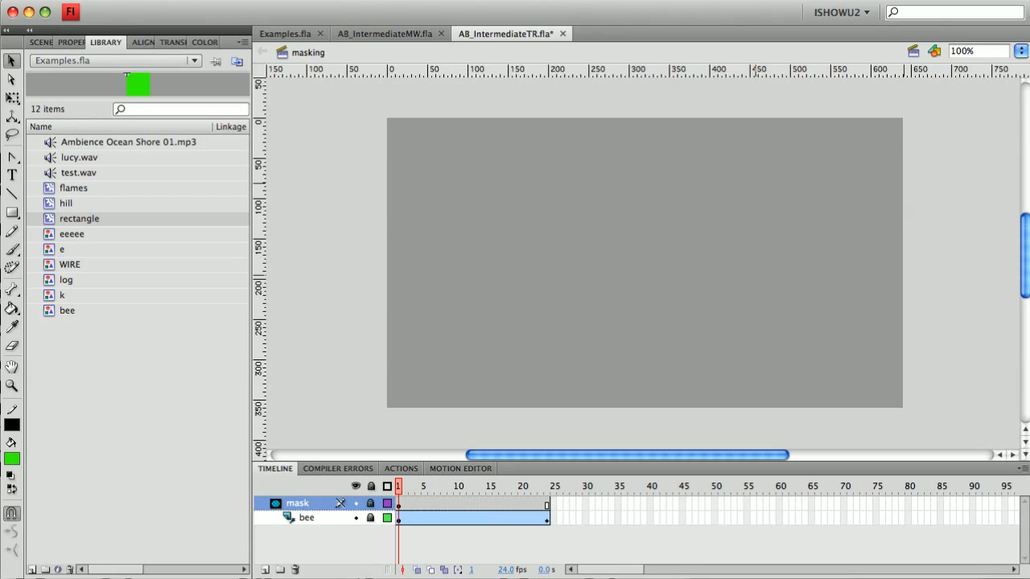
pyautogui.press('Return')
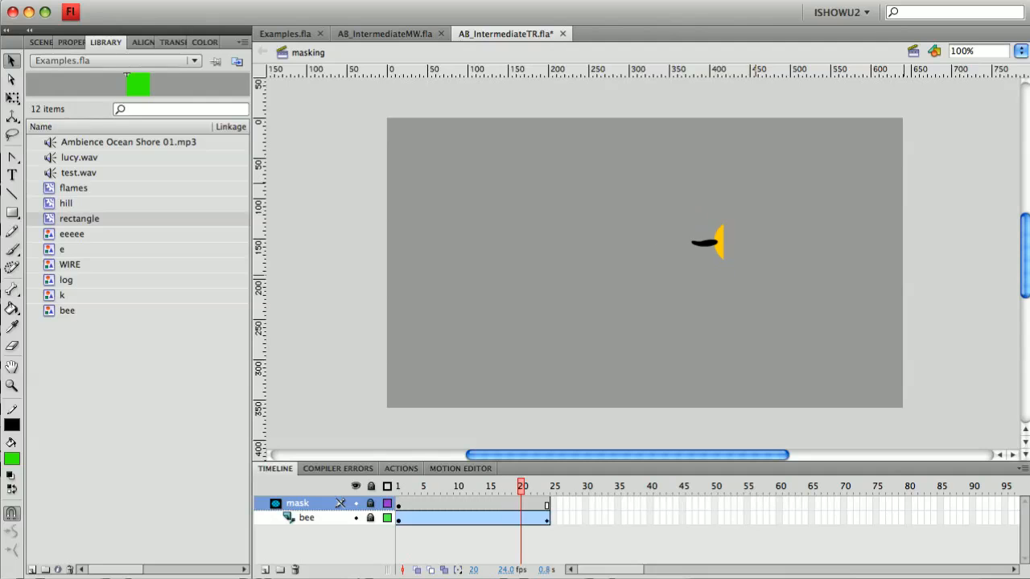
pyautogui.moveTo(547, 486)
pyautogui.mouseDown()
pyautogui.moveTo(397, 486)
pyautogui.moveTo(547, 486)
pyautogui.mouseUp()
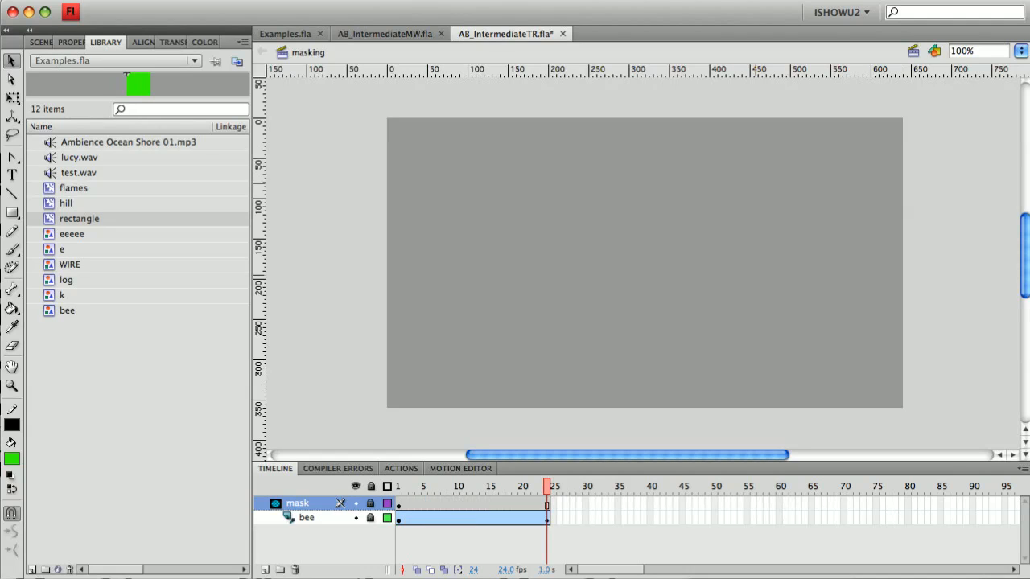
pyautogui.press('Return')
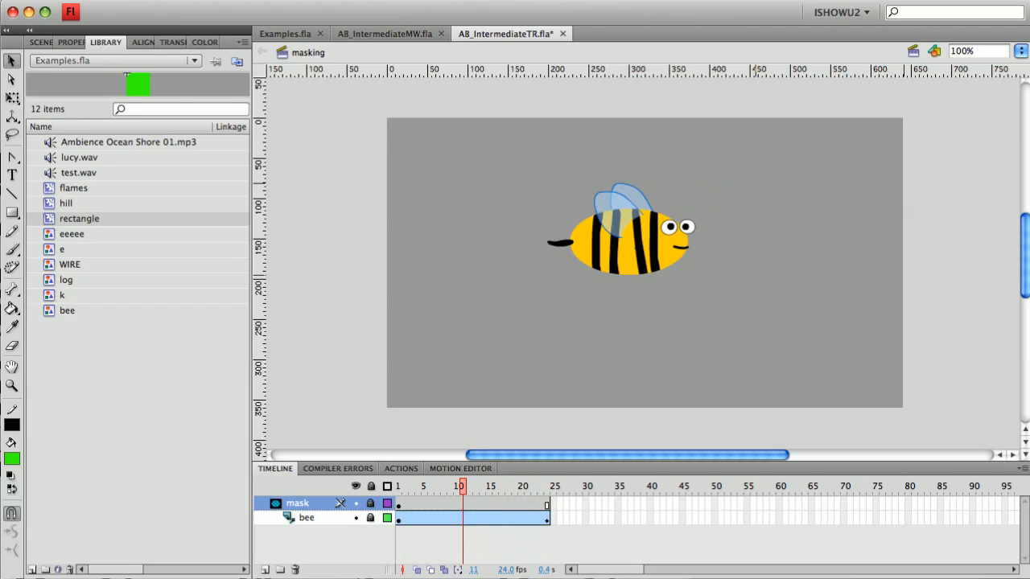
pyautogui.click(371, 486)
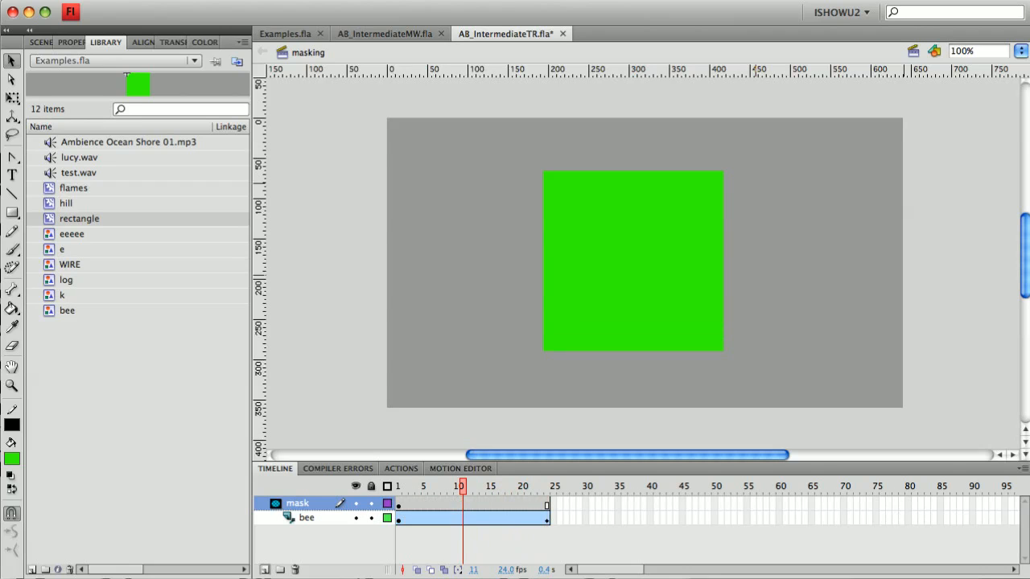
# Add a new layer beneath the bee layer and draw a dark blue rectangle covering most of the stage on it
pyautogui.click(265, 570)
pyautogui.moveTo(301, 503); pyautogui.dragTo(306, 538)
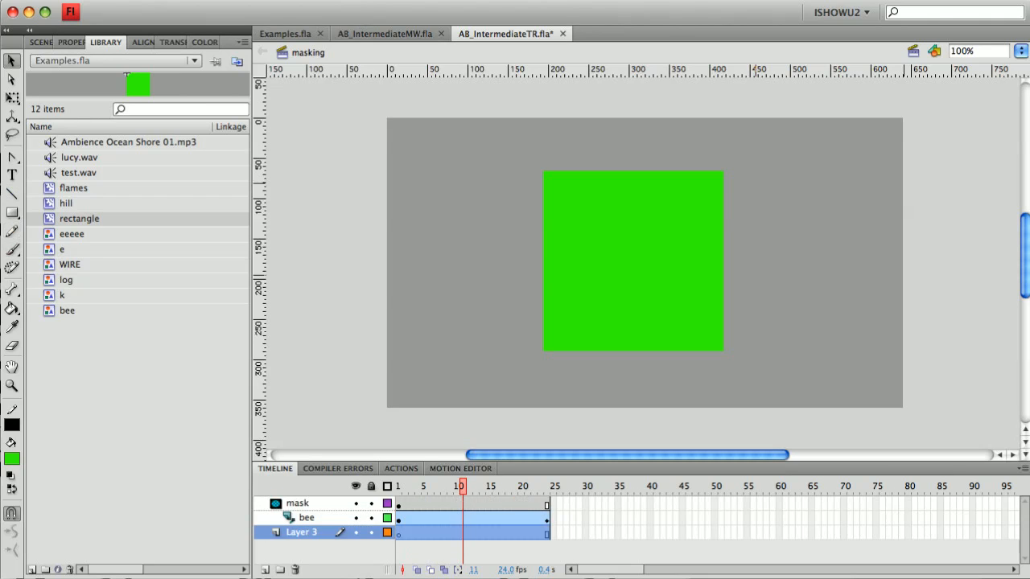
pyautogui.click(12, 213)
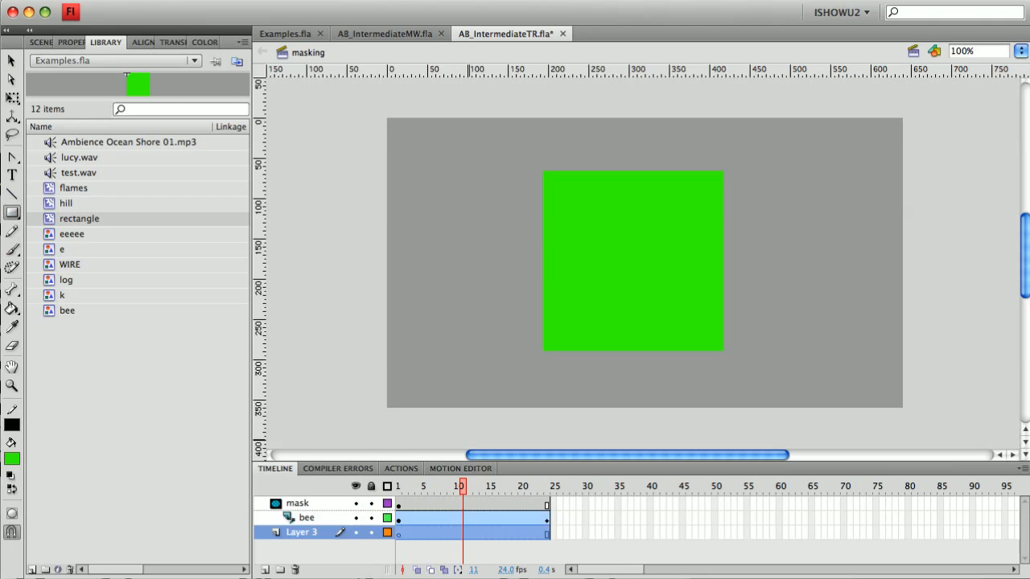
pyautogui.click(355, 517)
pyautogui.click(355, 503)
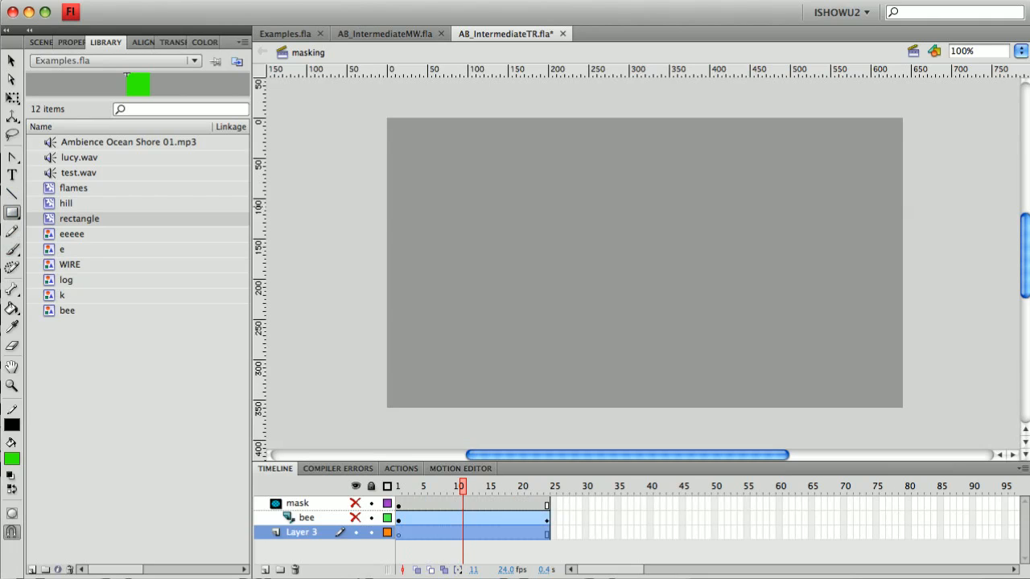
pyautogui.click(12, 459)
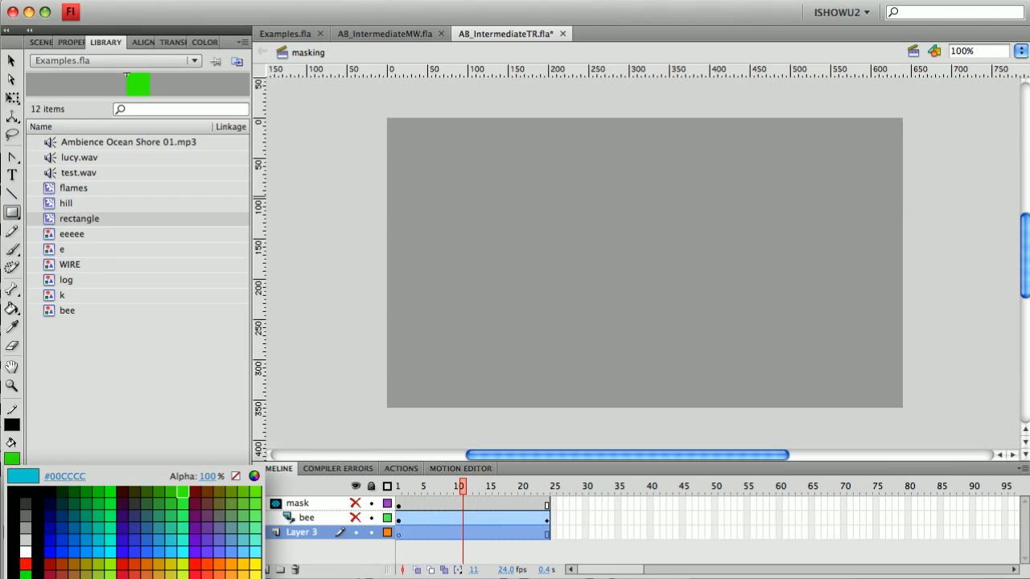
pyautogui.click(62, 528)
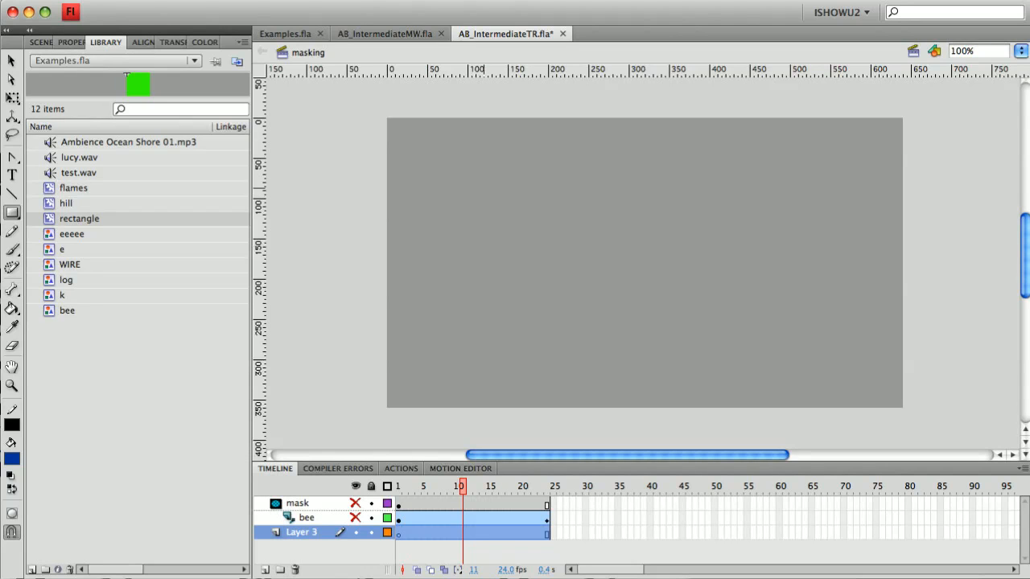
pyautogui.moveTo(460, 157)
pyautogui.mouseDown()
pyautogui.moveTo(843, 345)
pyautogui.moveTo(843, 364)
pyautogui.mouseUp()
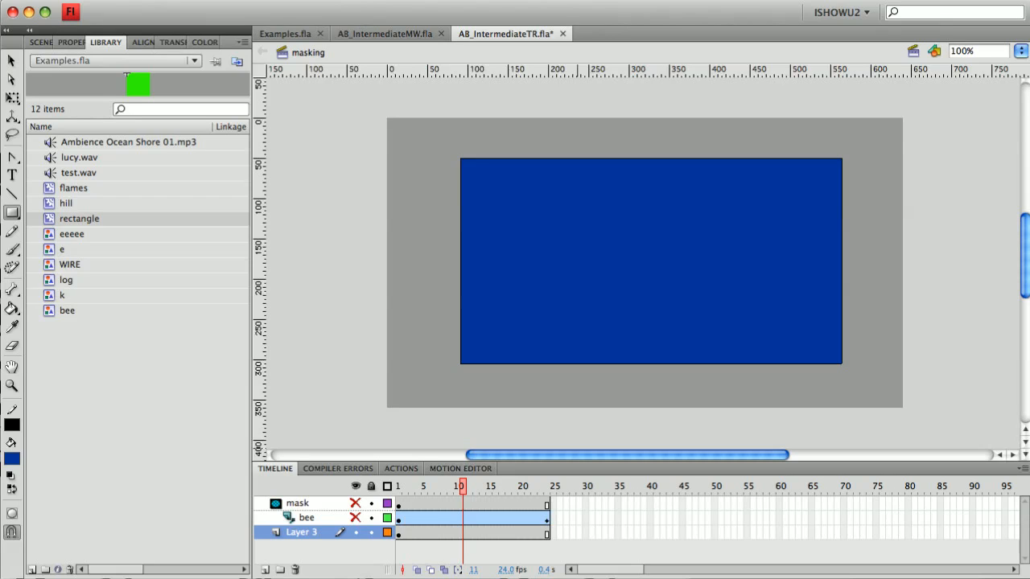
# Show all layers again and lock them to view the masked bee over the blue background
pyautogui.click(355, 532)
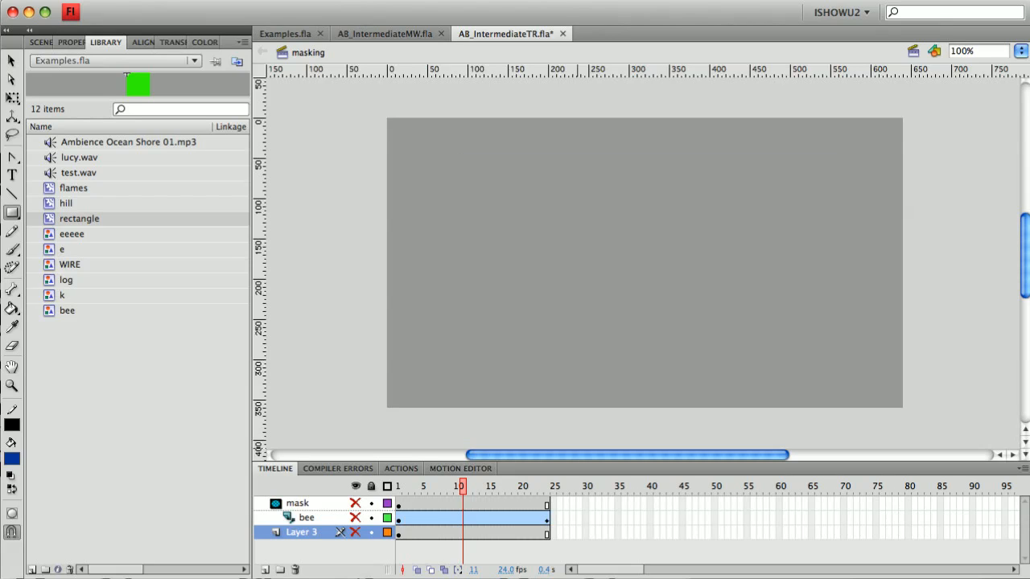
pyautogui.click(355, 486)
pyautogui.click(371, 486)
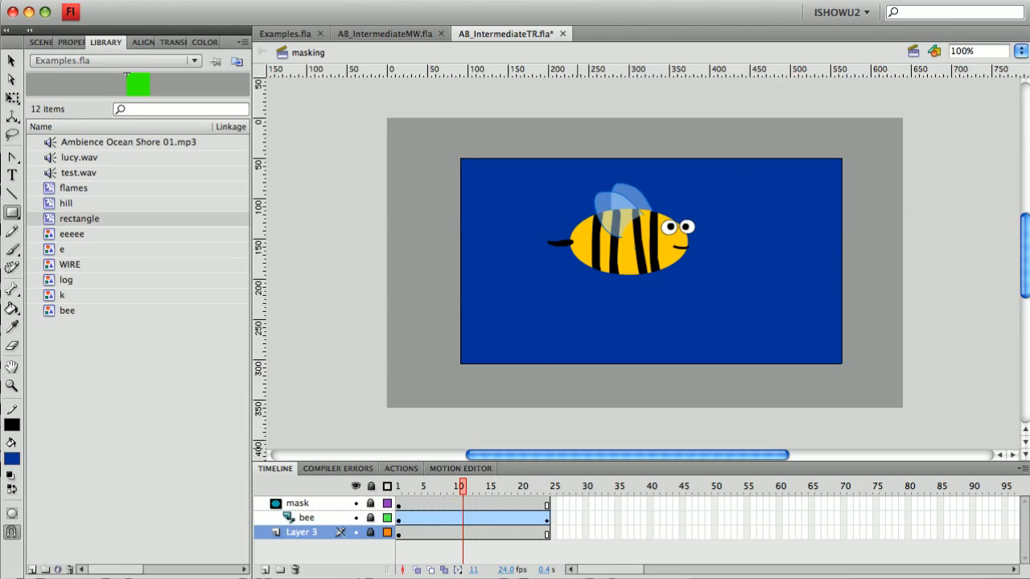
# Replay the animation from frame 1 to preview the bee over the blue background, toggling the mask layer's lock
pyautogui.click(398, 486)
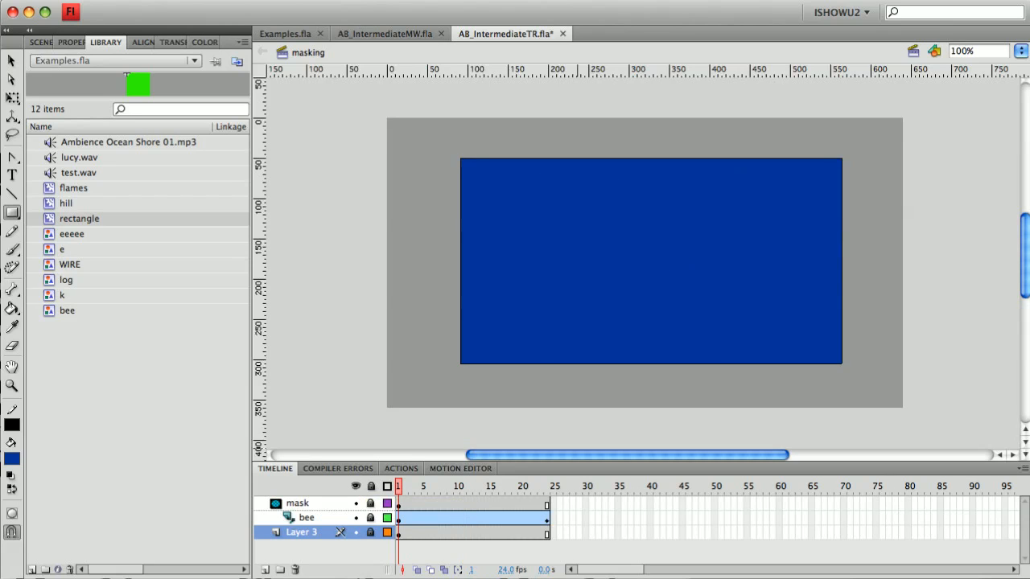
pyautogui.press('Return')
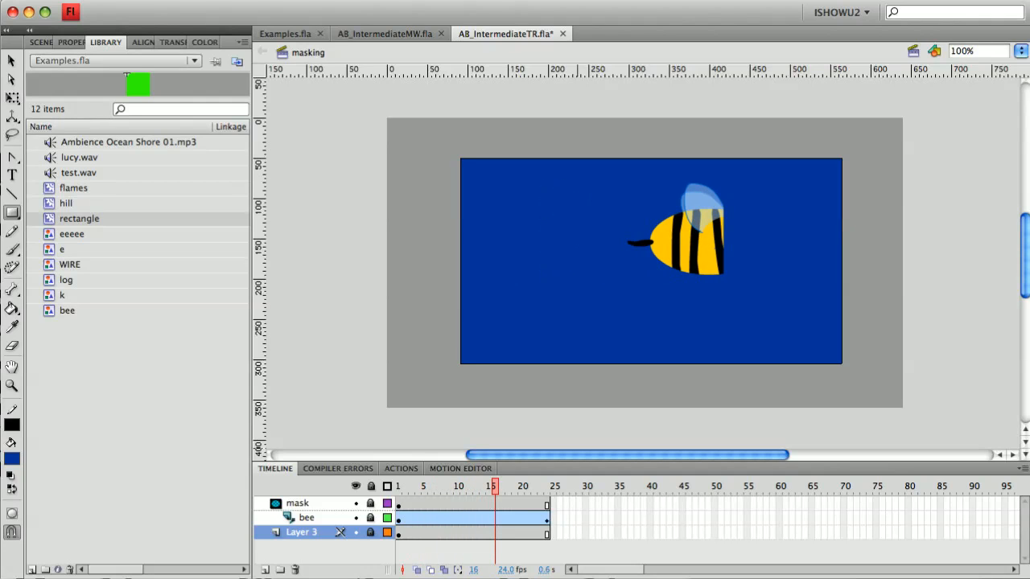
pyautogui.click(370, 504)
pyautogui.click(370, 504)
pyautogui.click(370, 504)
pyautogui.click(370, 504)
pyautogui.press('Return')
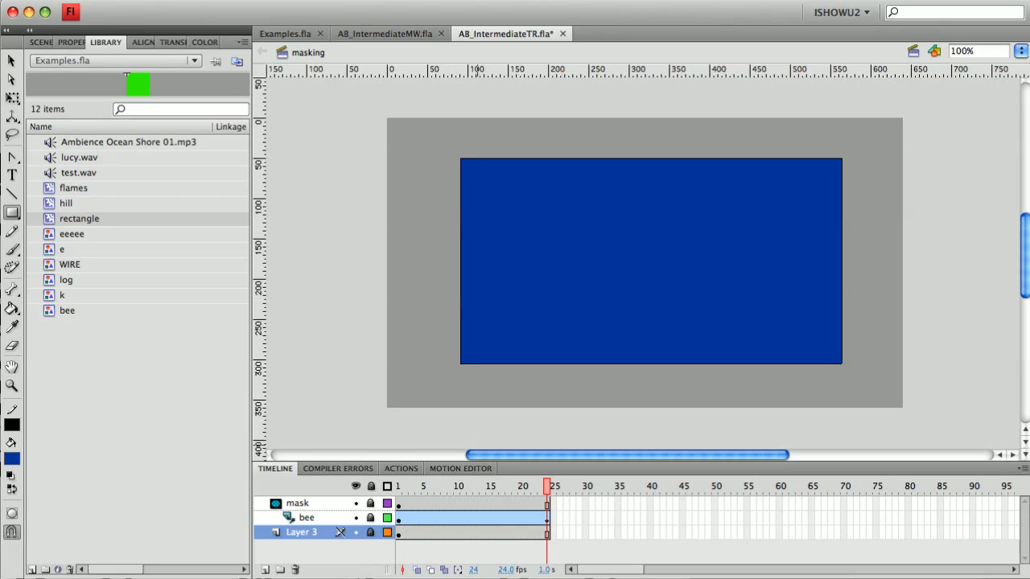
# Move Layer 3 under the mask layer so the blue background is also masked, and play the animation
pyautogui.moveTo(302, 532); pyautogui.dragTo(304, 525)
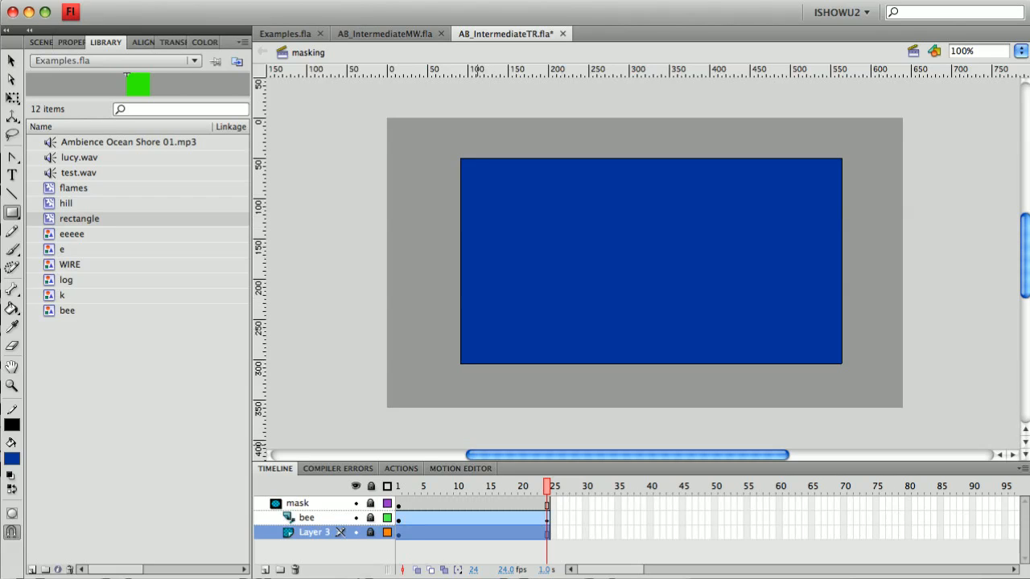
pyautogui.press('Return')
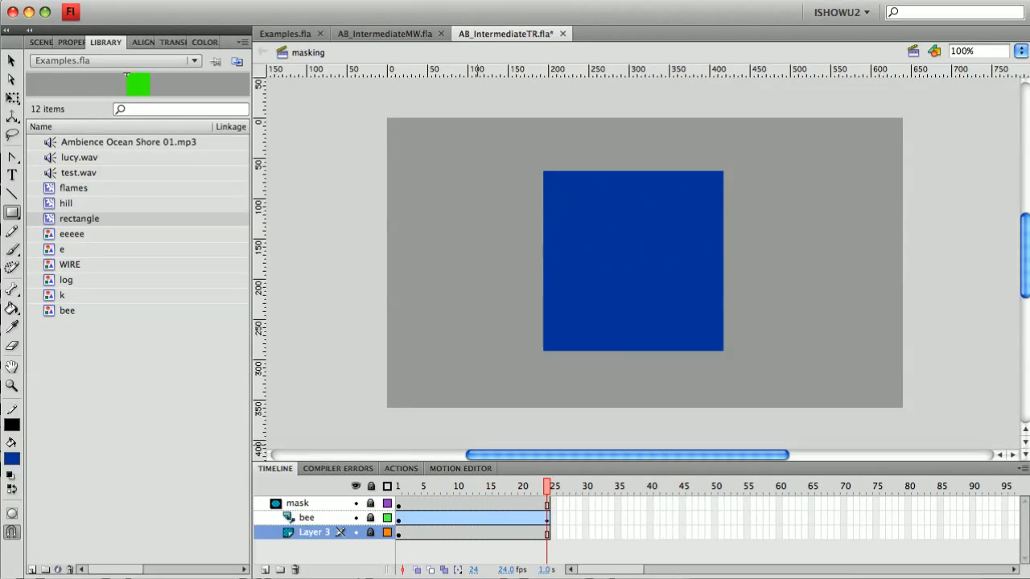
pyautogui.press('Return')
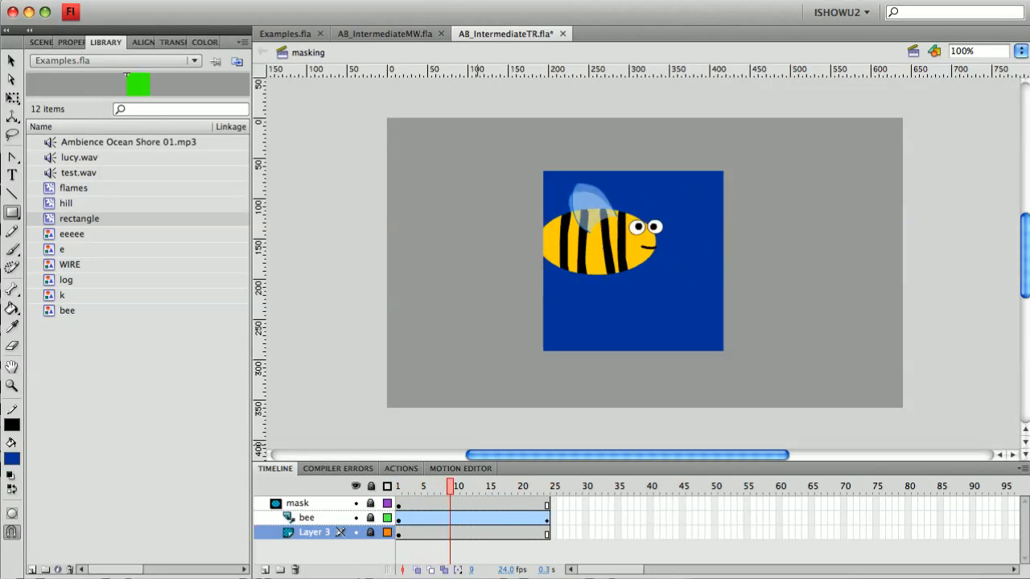